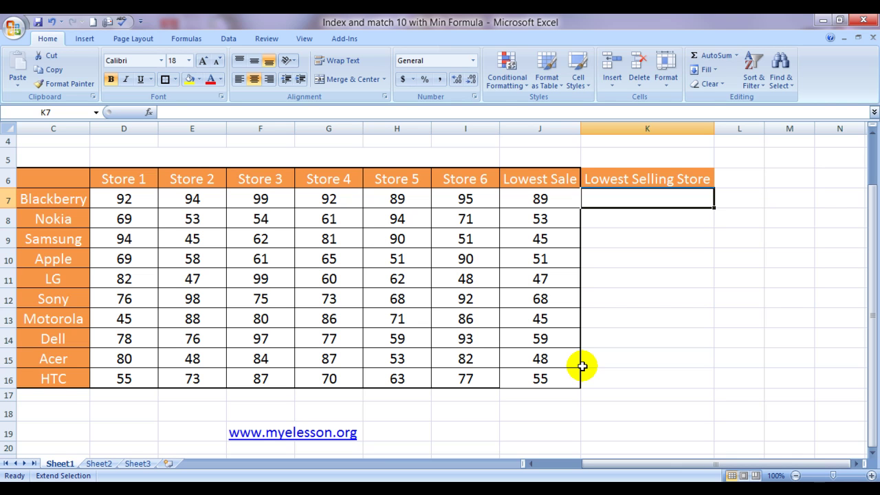
# Review the sales table across the Blackberry row, the store headings and the Dell row
pyautogui.press('Left')
pyautogui.press('Left')
pyautogui.press('Left')
pyautogui.press('Left')
pyautogui.press('Left')
pyautogui.press('Left')
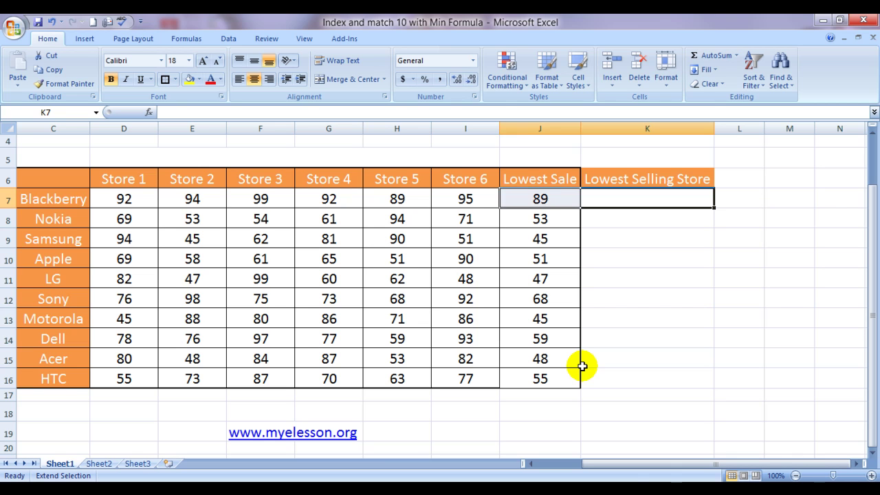
pyautogui.press('Right')
pyautogui.press('Right')
pyautogui.press('Right')
pyautogui.press('F8')
pyautogui.press('Left')
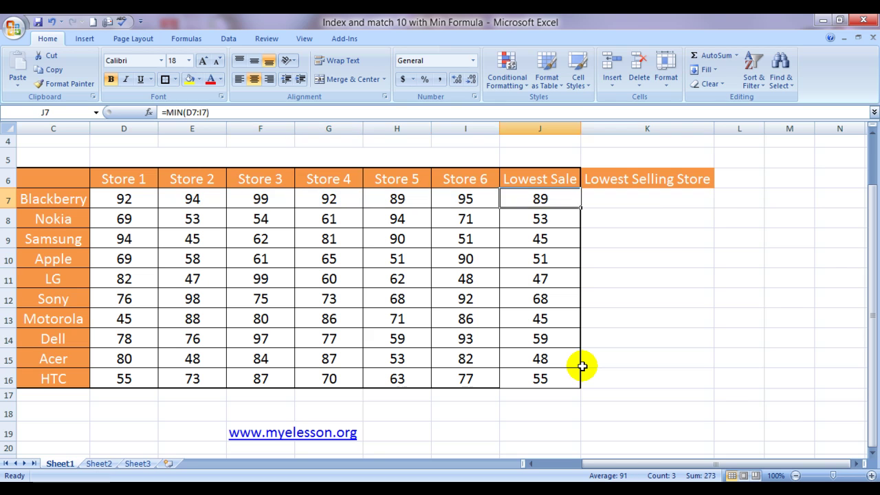
pyautogui.press('Left')
pyautogui.press('Left')
pyautogui.press('Left')
pyautogui.press('Left')
pyautogui.press('Left')
pyautogui.press('Left')
pyautogui.press('Left')
pyautogui.press('Left')
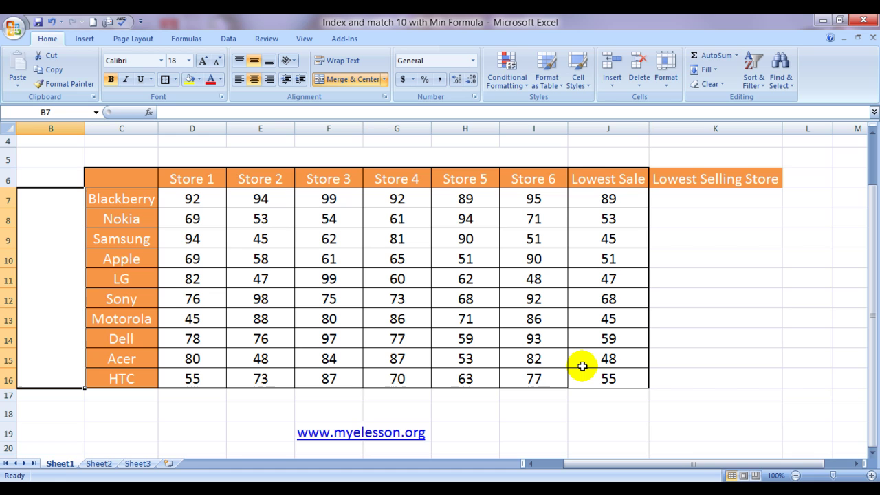
pyautogui.press('Right')
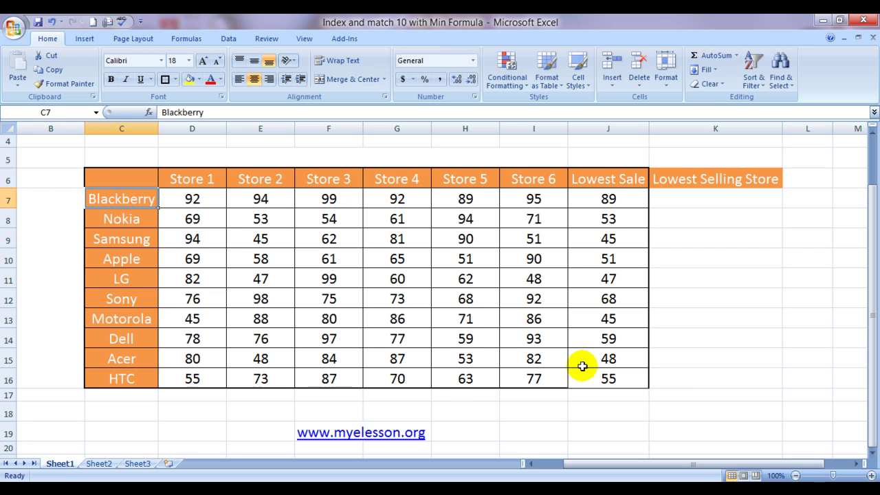
pyautogui.press('Right')
pyautogui.press('Up')
pyautogui.press('Right')
pyautogui.press('Right')
pyautogui.press('Left')
pyautogui.press('Left')
pyautogui.press('Left')
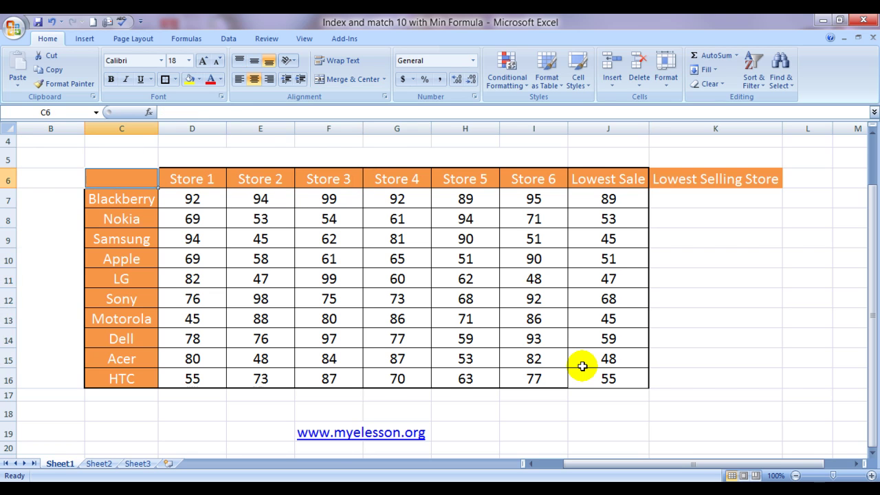
pyautogui.press('Down')
pyautogui.press('Down')
pyautogui.press('Down')
pyautogui.press('Down')
pyautogui.press('Down')
pyautogui.press('Down')
pyautogui.press('Down')
pyautogui.press('Down')
pyautogui.press('Right')
pyautogui.press('Right')
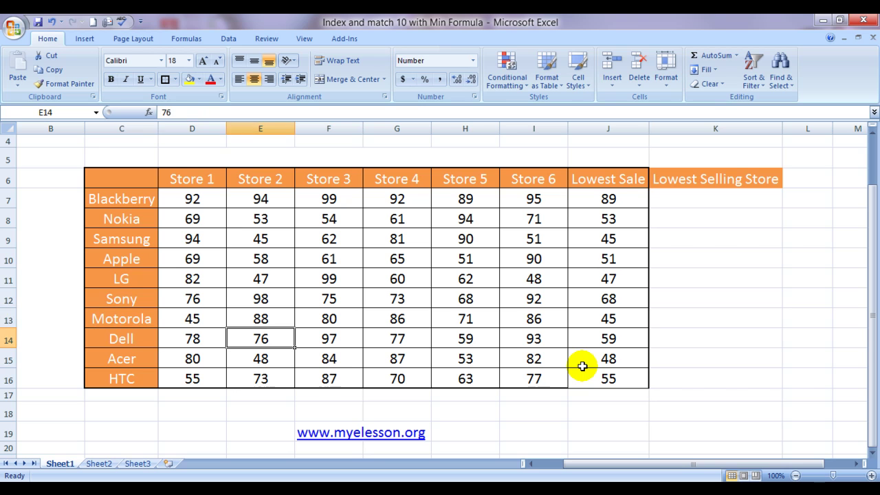
pyautogui.hotkey('ctrl', 'Right')
pyautogui.press('Right')
pyautogui.press('Right')
pyautogui.press('Up')
pyautogui.press('Up')
pyautogui.press('Up')
pyautogui.press('Up')
pyautogui.press('Up')
pyautogui.press('Up')
pyautogui.press('Up')
pyautogui.press('Left')
# Select the ten Lowest Sale results in J7:J16
pyautogui.press('Left')
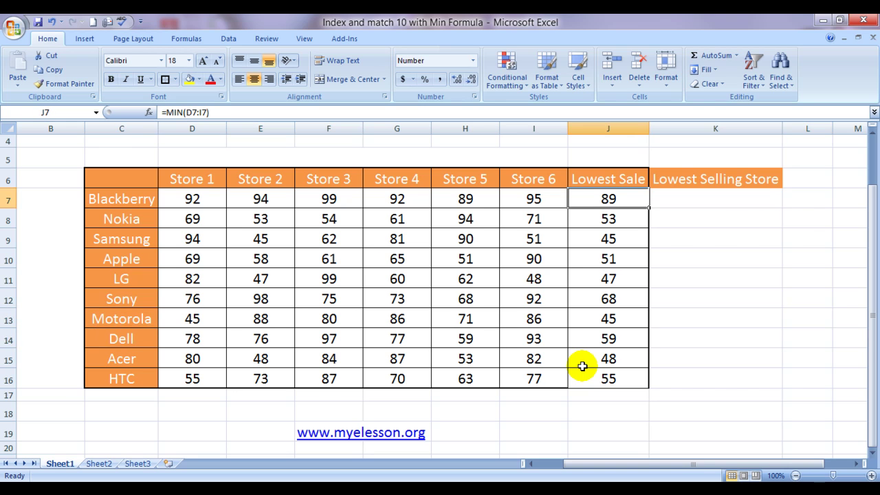
pyautogui.press('Left')
pyautogui.press('Left')
pyautogui.press('Left')
pyautogui.press('Left')
pyautogui.press('Left')
pyautogui.press('Left')
pyautogui.press('Left')
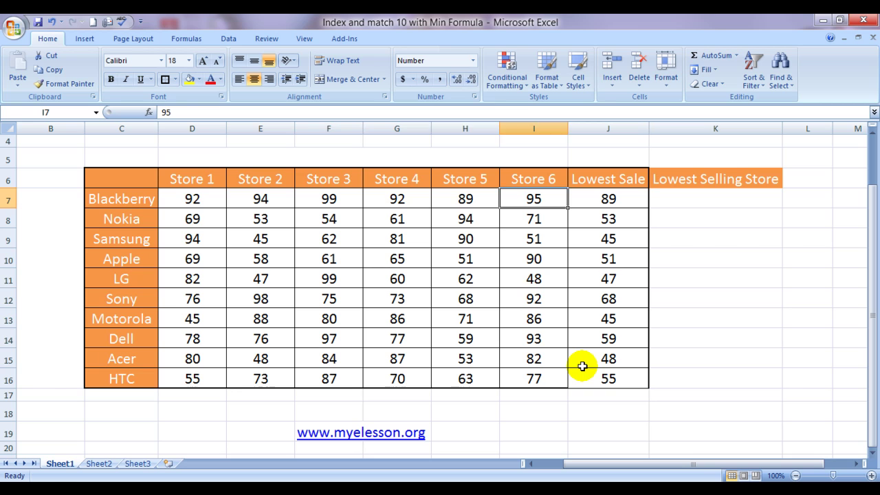
pyautogui.press('Down')
pyautogui.press('Right')
pyautogui.press('Right')
pyautogui.press('Right')
pyautogui.press('Right')
pyautogui.press('Right')
pyautogui.press('Right')
pyautogui.press('Right')
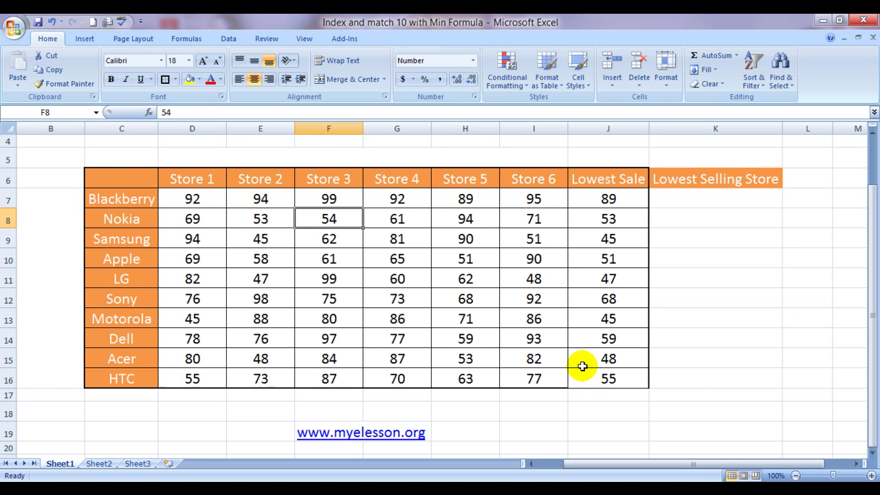
pyautogui.press('Up')
pyautogui.hotkey('shift', 'Down')
pyautogui.hotkey('shift', 'Down')
pyautogui.hotkey('shift', 'Down')
pyautogui.hotkey('shift', 'Down')
pyautogui.hotkey('shift', 'Down')
pyautogui.hotkey('shift', 'Down')
pyautogui.hotkey('shift', 'Down')
pyautogui.hotkey('shift', 'Down')
pyautogui.hotkey('shift', 'Down')
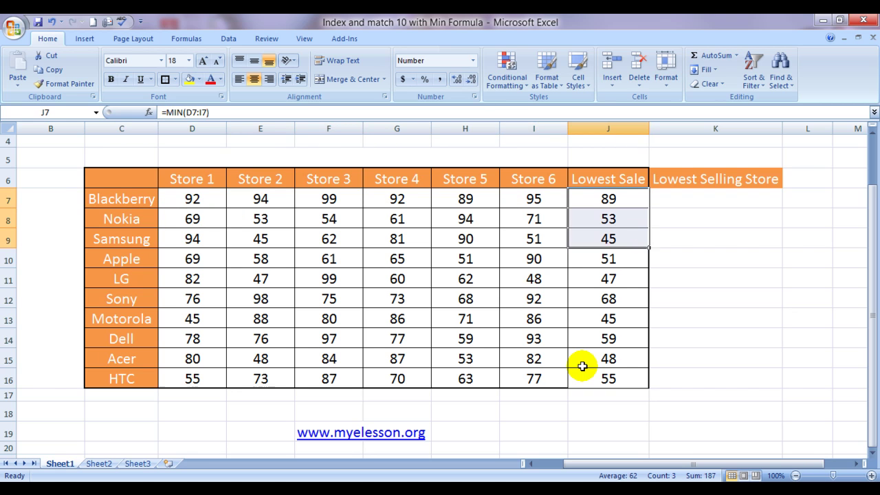
# Clear the Lowest Sale results in J7:J16 and return to J7
pyautogui.press('Delete')
pyautogui.press('Right')
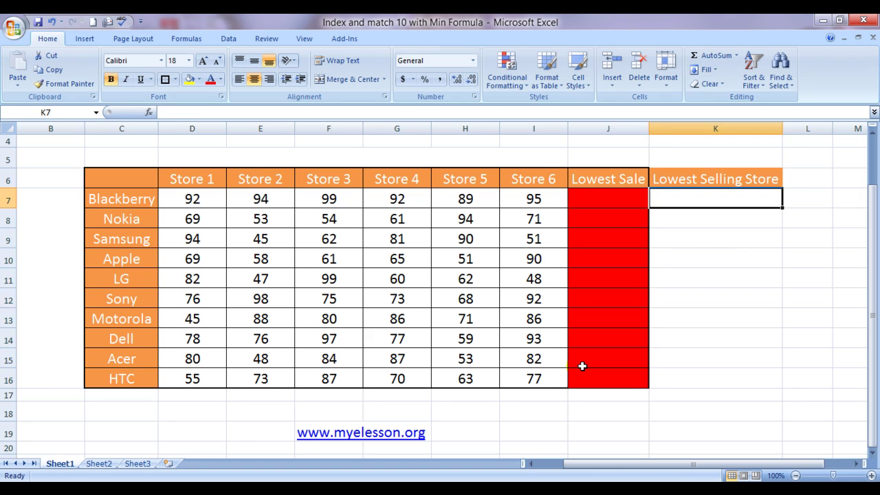
pyautogui.press('Left')
# Enter =MIN(D7:I7) in J7 for Blackberry's lowest sale
pyautogui.write('=')
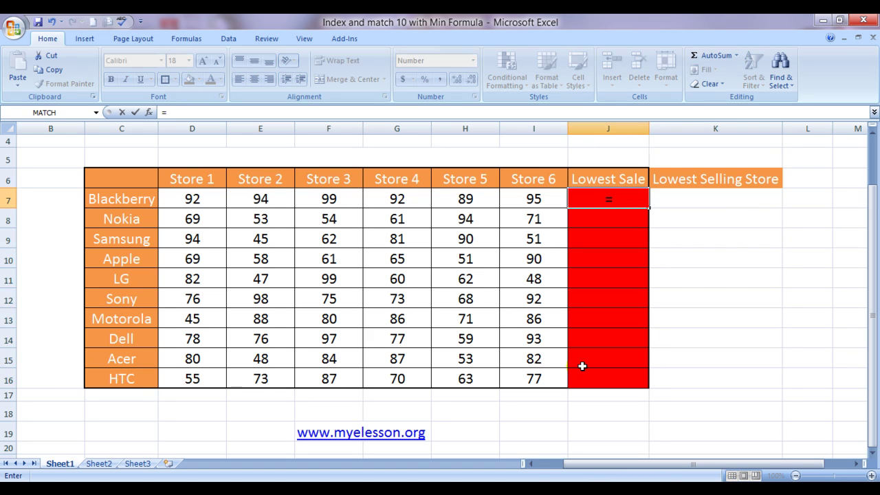
pyautogui.write('mim')
pyautogui.press('BackSpace')
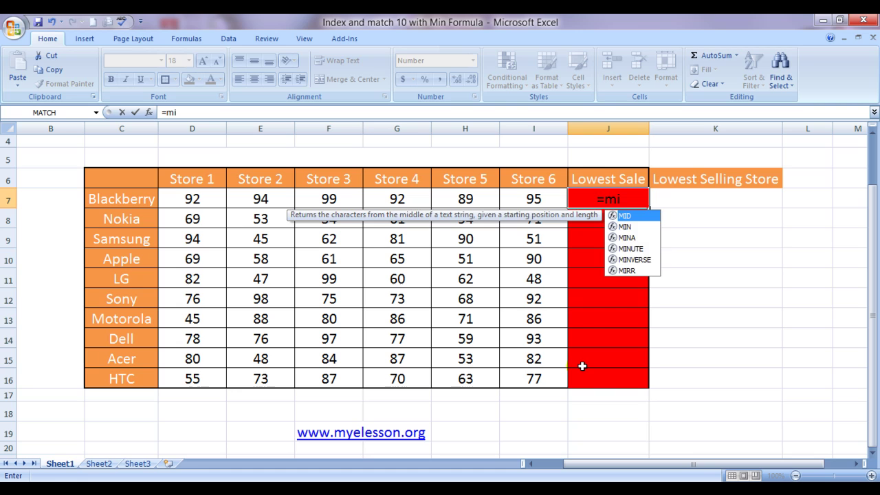
pyautogui.write('n')
pyautogui.press('Tab')
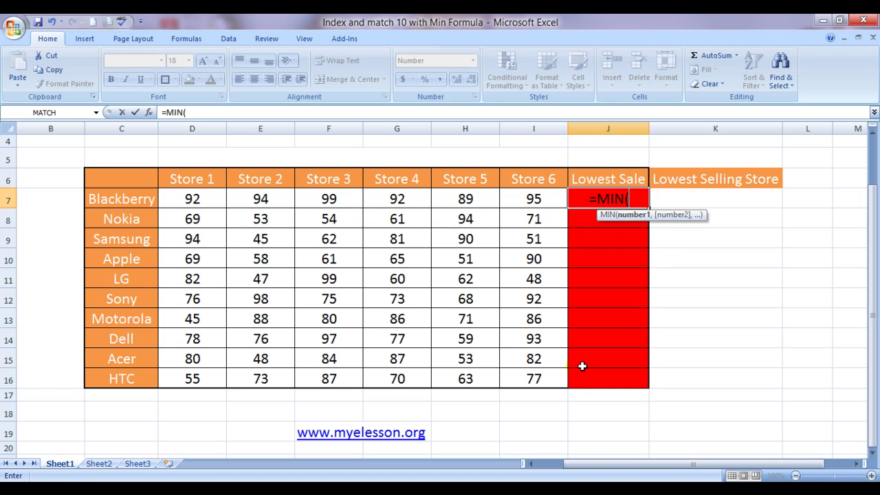
pyautogui.press('Left')
pyautogui.hotkey('shift', 'Left')
pyautogui.hotkey('shift', 'Left')
pyautogui.hotkey('shift', 'Left')
pyautogui.hotkey('shift', 'Left')
pyautogui.hotkey('shift', 'Left')
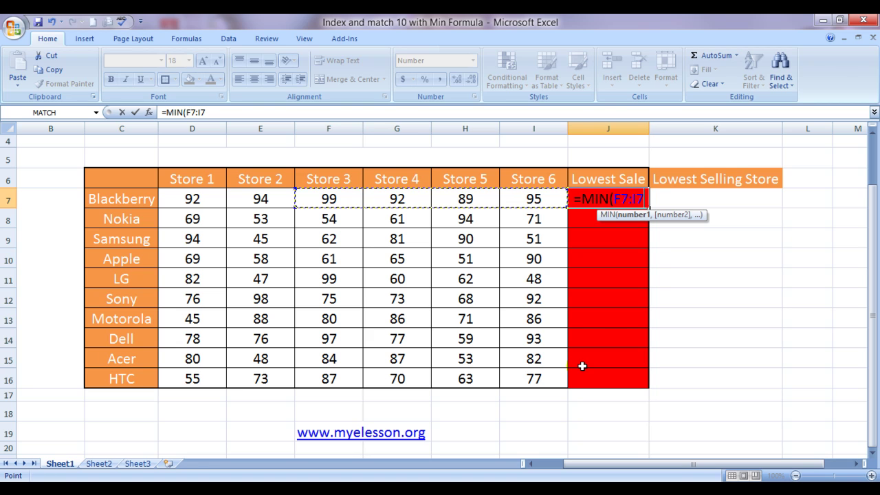
pyautogui.press('Return')
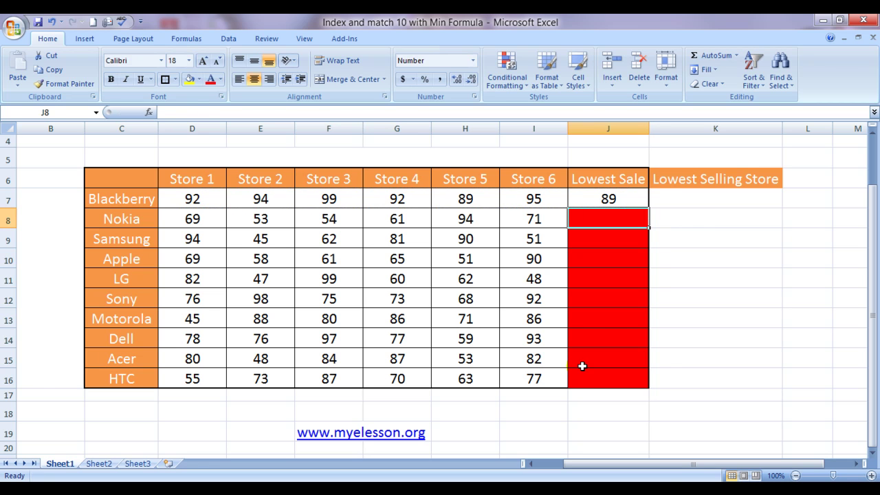
pyautogui.press('Up')
# Copy the MIN formula down J7:J16 for all ten products
pyautogui.hotkey('ctrl', 'c')
pyautogui.press('Left')
pyautogui.hotkey('ctrl', 'shift', 'Down')
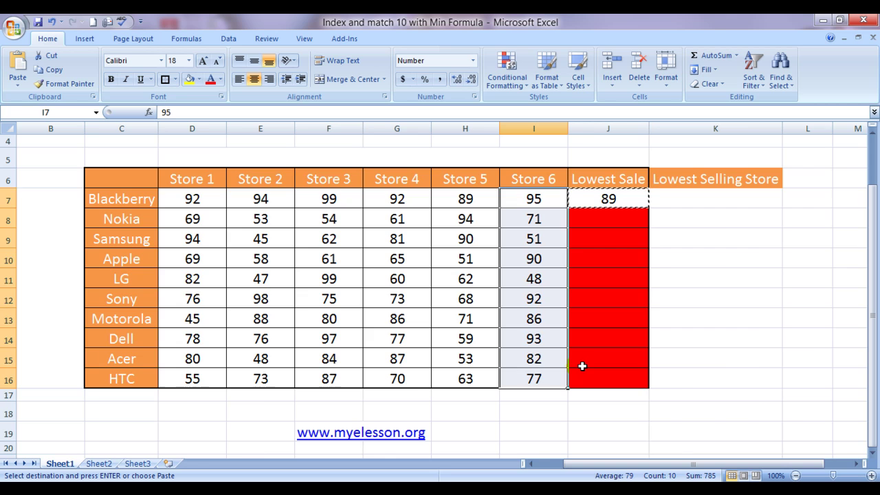
pyautogui.hotkey('ctrl', 'Down')
pyautogui.hotkey('ctrl', 'Right')
pyautogui.hotkey('ctrl', 'Left')
pyautogui.press('Right')
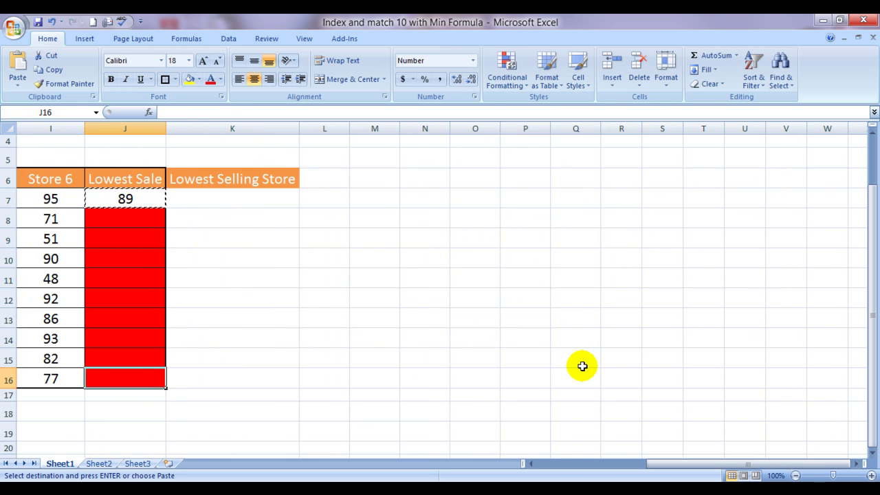
pyautogui.hotkey('ctrl', 'shift', 'Up')
pyautogui.hotkey('ctrl', 'v')
pyautogui.press('Right')
pyautogui.press('Escape')
pyautogui.press('Left')
pyautogui.press('Left')
pyautogui.press('Left')
pyautogui.press('Left')
pyautogui.press('Left')
pyautogui.press('Left')
pyautogui.press('Left')
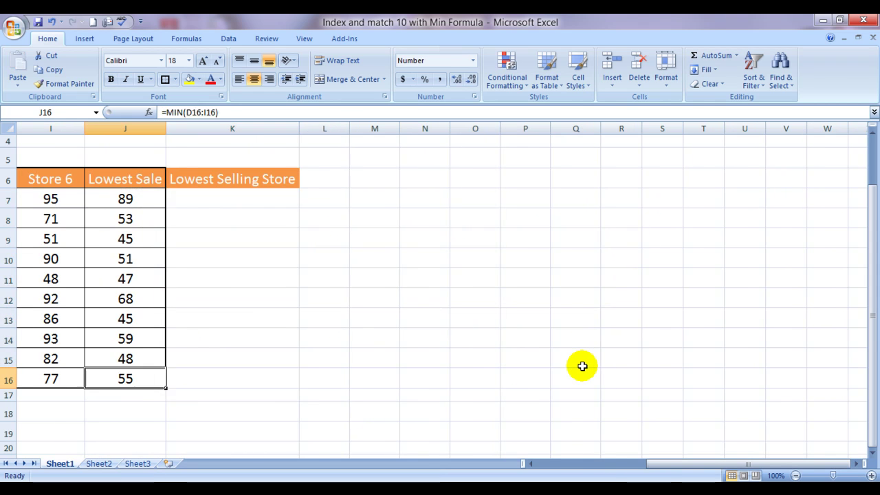
pyautogui.press('Left')
pyautogui.press('Right')
pyautogui.press('Right')
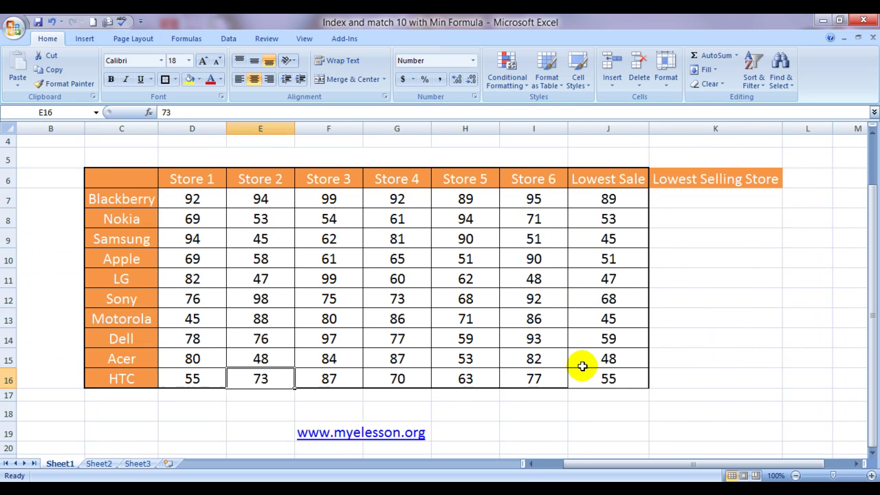
pyautogui.press('Right')
pyautogui.press('Right')
pyautogui.press('Right')
pyautogui.press('Right')
pyautogui.press('Up')
pyautogui.press('Up')
pyautogui.press('Up')
pyautogui.press('Up')
pyautogui.press('Up')
pyautogui.press('Up')
pyautogui.press('Up')
pyautogui.press('Up')
pyautogui.press('Up')
pyautogui.press('Up')
pyautogui.press('Right')
pyautogui.press('Down')
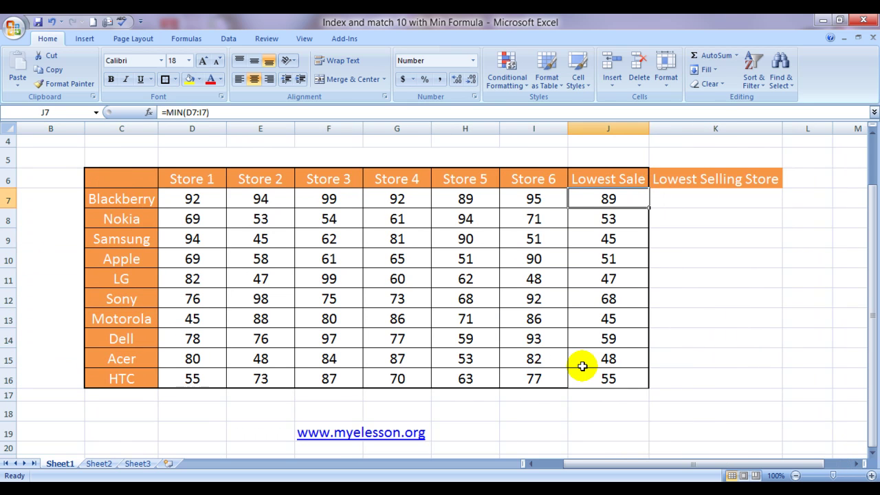
pyautogui.press('Left')
pyautogui.press('Left')
pyautogui.press('Left')
pyautogui.press('Left')
pyautogui.press('Left')
pyautogui.press('Left')
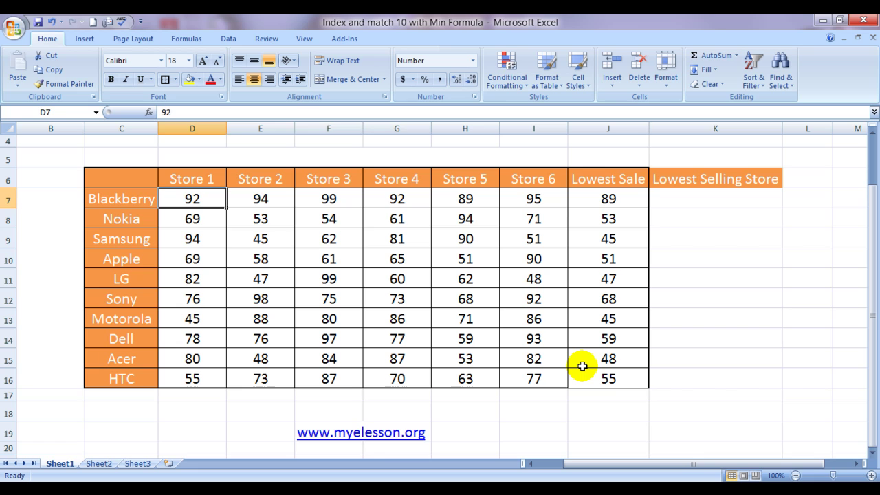
pyautogui.press('Down')
pyautogui.press('Right')
pyautogui.press('Right')
pyautogui.press('Right')
pyautogui.press('Right')
pyautogui.press('Right')
pyautogui.press('Right')
pyautogui.press('Left')
pyautogui.press('Left')
pyautogui.press('Left')
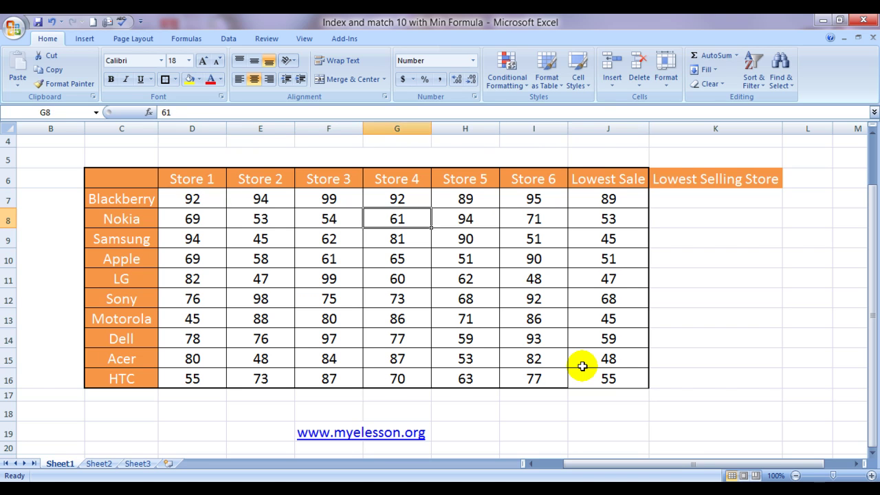
pyautogui.press('Left')
pyautogui.press('Left')
pyautogui.press('Right')
pyautogui.press('Right')
pyautogui.press('Right')
pyautogui.press('Right')
pyautogui.press('Right')
pyautogui.press('Down')
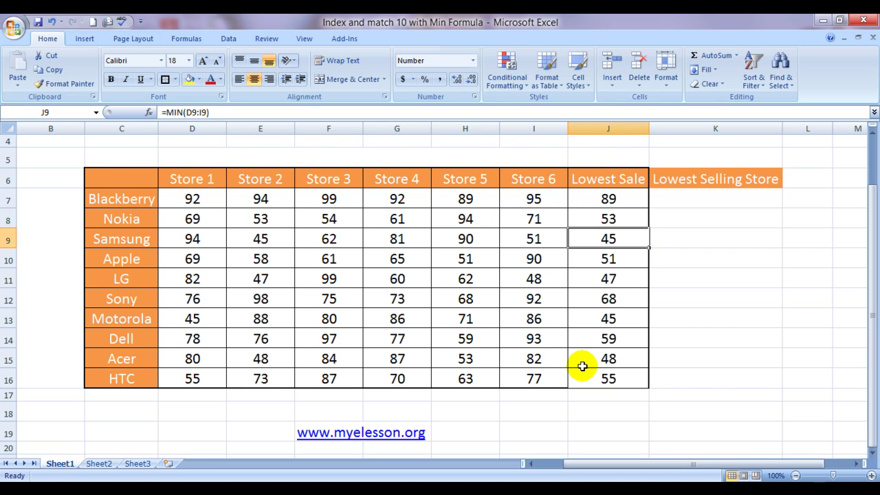
pyautogui.press('Left')
pyautogui.press('Left')
pyautogui.press('Left')
pyautogui.press('Left')
pyautogui.press('Left')
pyautogui.press('Left')
pyautogui.press('Right')
pyautogui.press('Right')
pyautogui.press('Right')
pyautogui.press('Right')
pyautogui.press('Right')
pyautogui.press('Right')
pyautogui.press('Right')
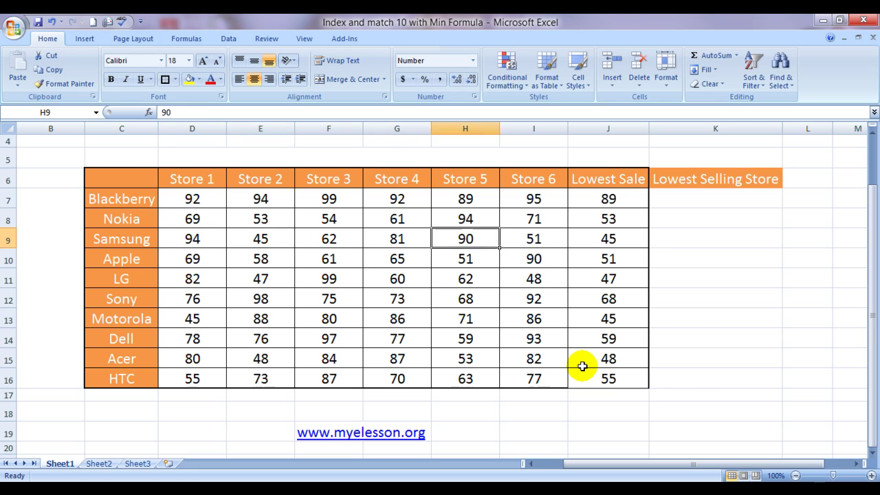
pyautogui.press('Up')
pyautogui.press('Left')
pyautogui.press('Up')
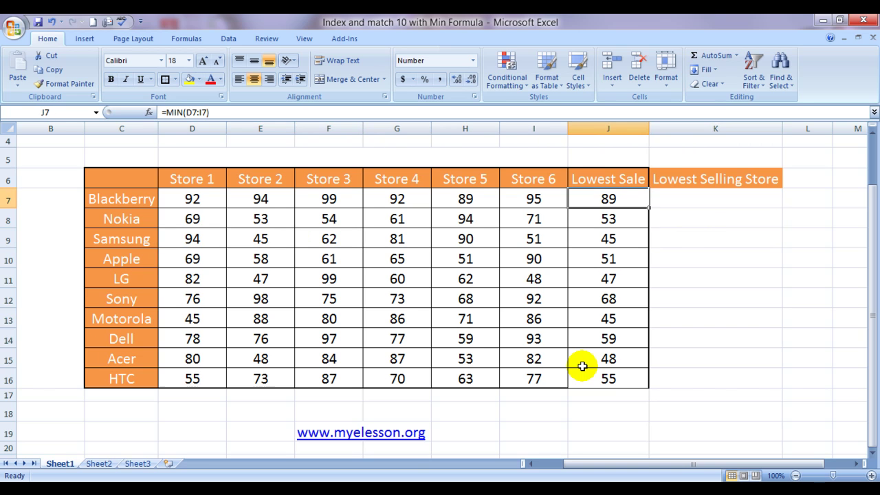
pyautogui.press('Down')
pyautogui.press('Down')
pyautogui.press('Down')
pyautogui.press('Up')
pyautogui.press('Up')
pyautogui.press('Up')
pyautogui.press('Right')
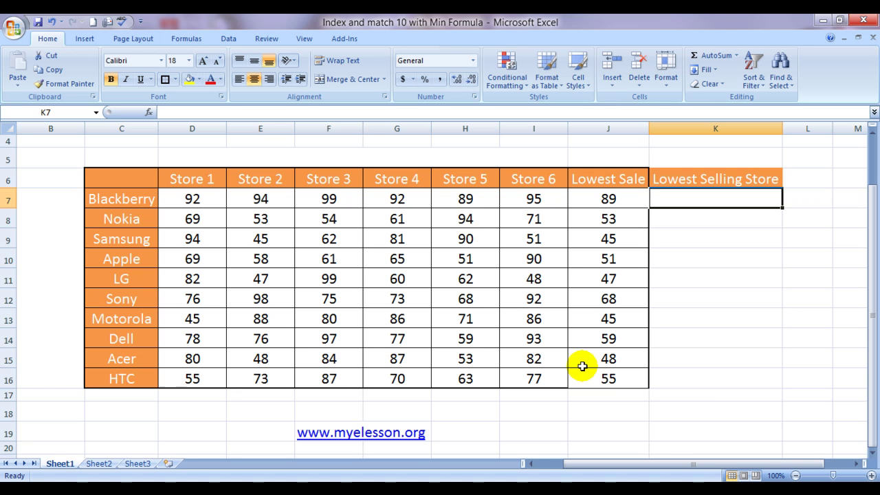
# Start K7 with =INDEX($D$6:$I$6, locking the Store 1–Store 6 headings, followed by match
pyautogui.write('=')
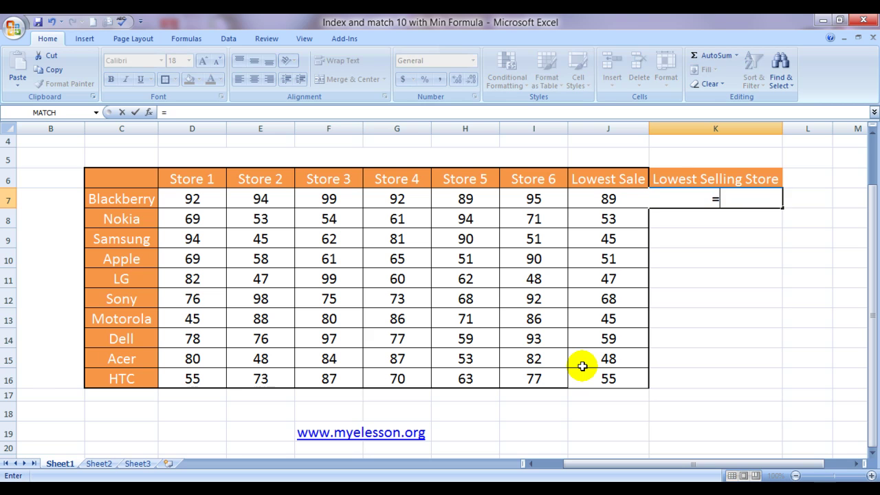
pyautogui.write('index')
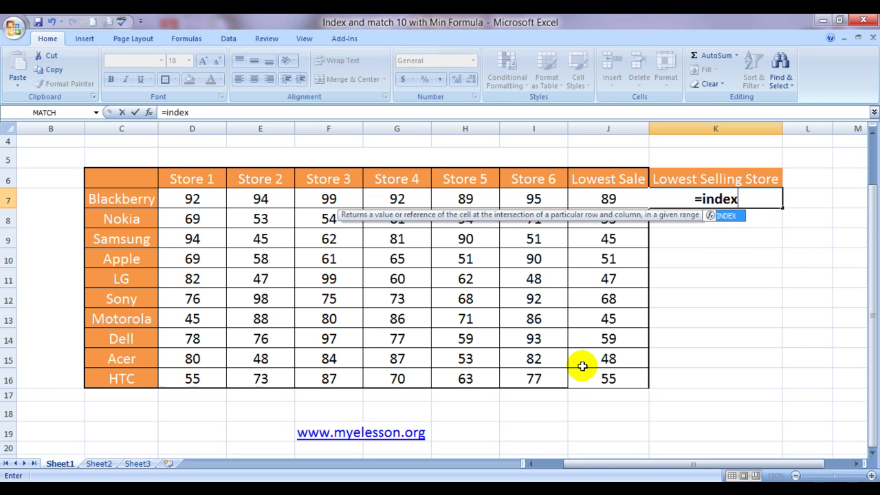
pyautogui.press('Tab')
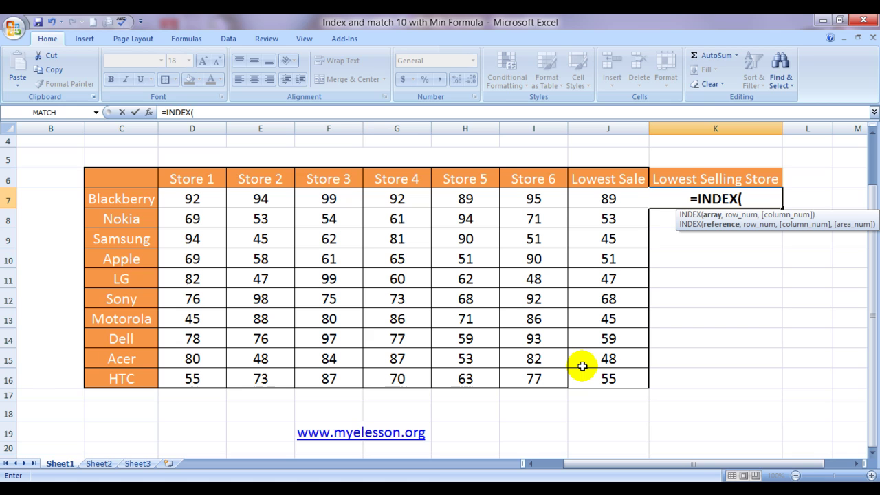
pyautogui.click(207, 180)
pyautogui.hotkey('shift', 'Right')
pyautogui.hotkey('shift', 'Right')
pyautogui.hotkey('shift', 'Right')
pyautogui.hotkey('shift', 'Right')
pyautogui.hotkey('shift', 'Right')
pyautogui.hotkey('shift', 'Right')
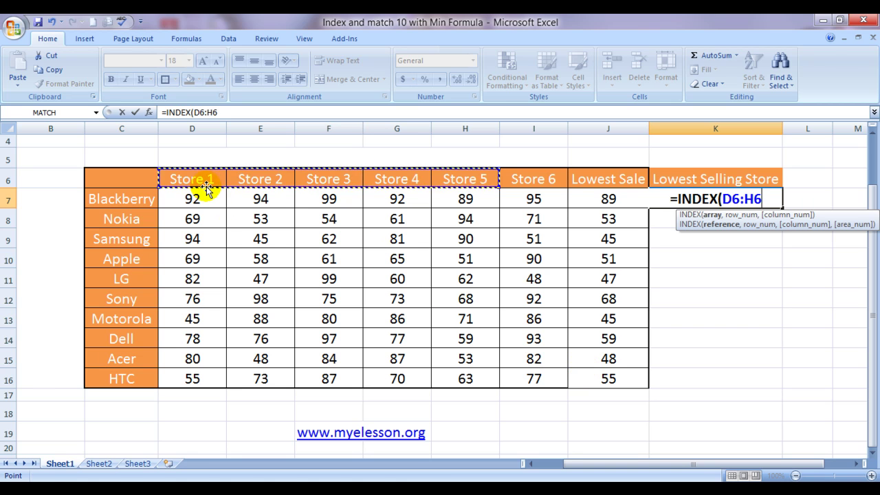
pyautogui.hotkey('shift', 'Left')
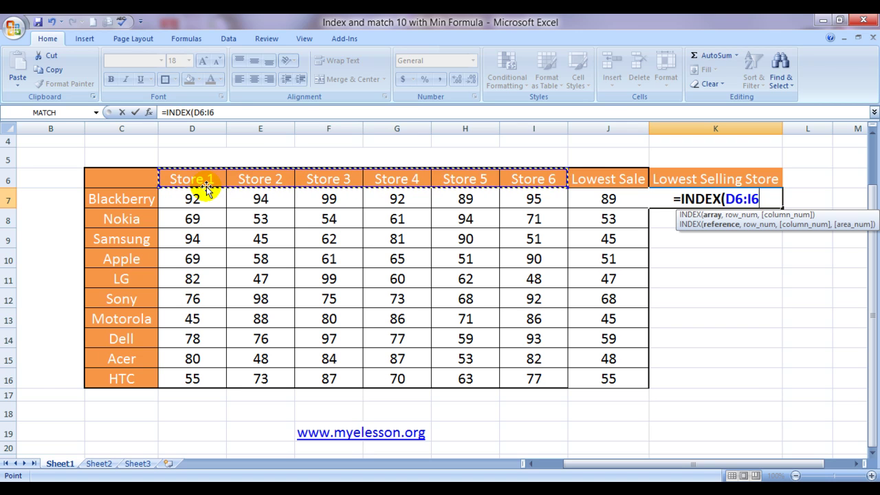
pyautogui.press('F4')
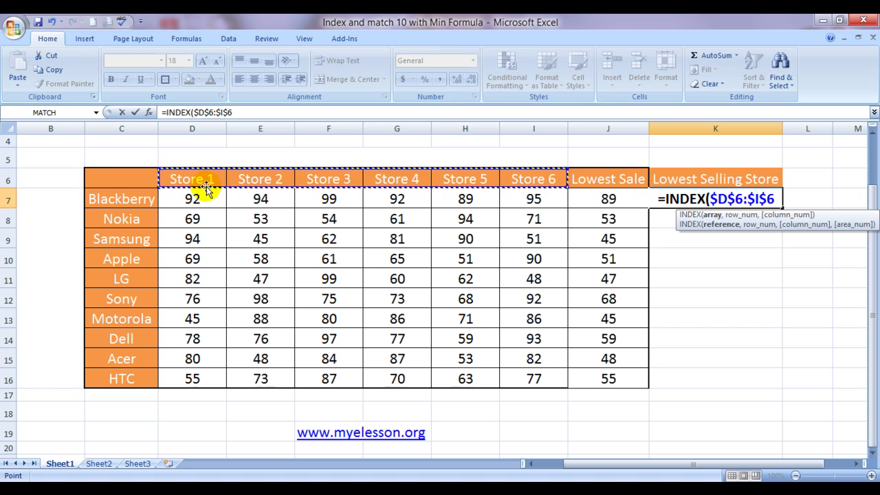
pyautogui.write(',')
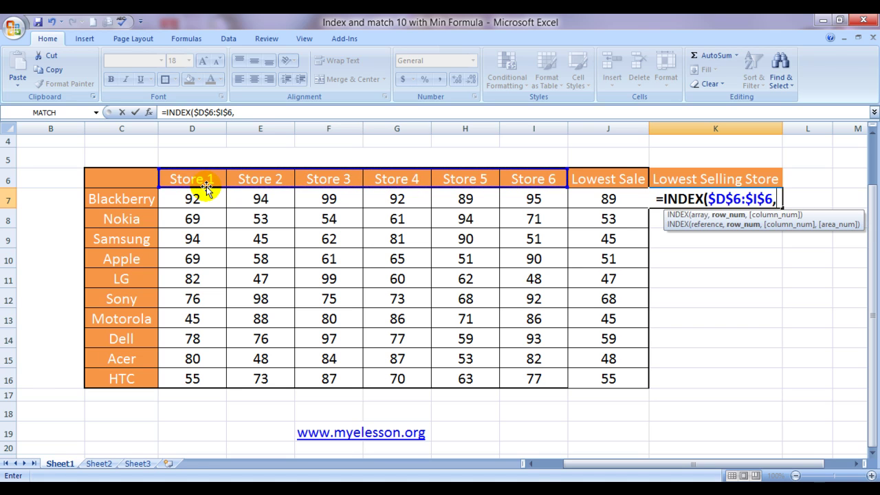
pyautogui.write('match')
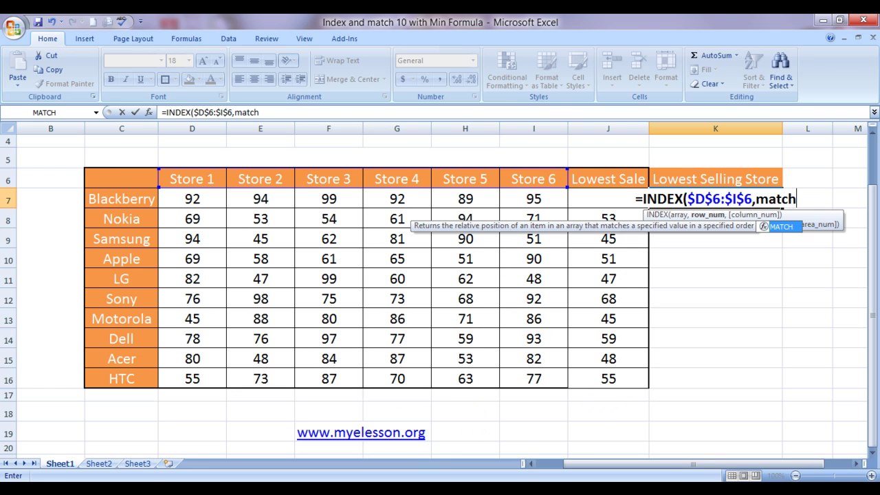
# Complete K7 as =INDEX($D$6:$I$6,MATCH(I7,D7:I7,0)) with exact match over Blackberry's sales
pyautogui.press('Tab')
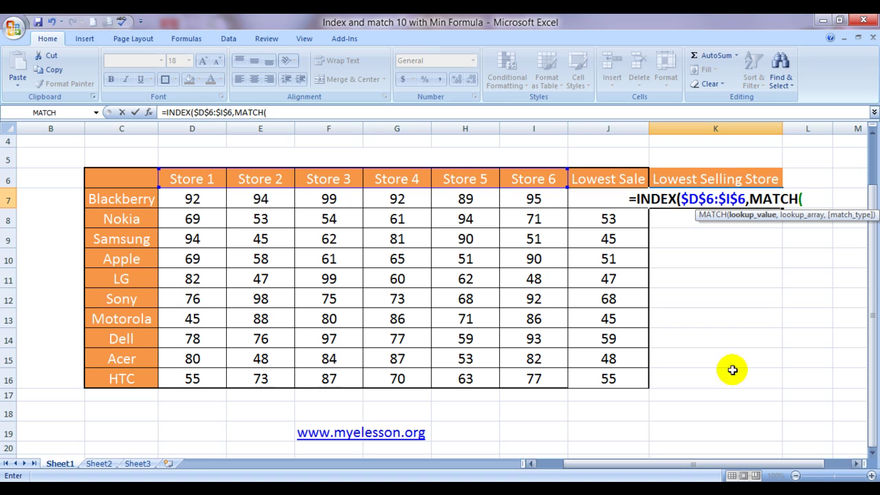
pyautogui.click(605, 199)
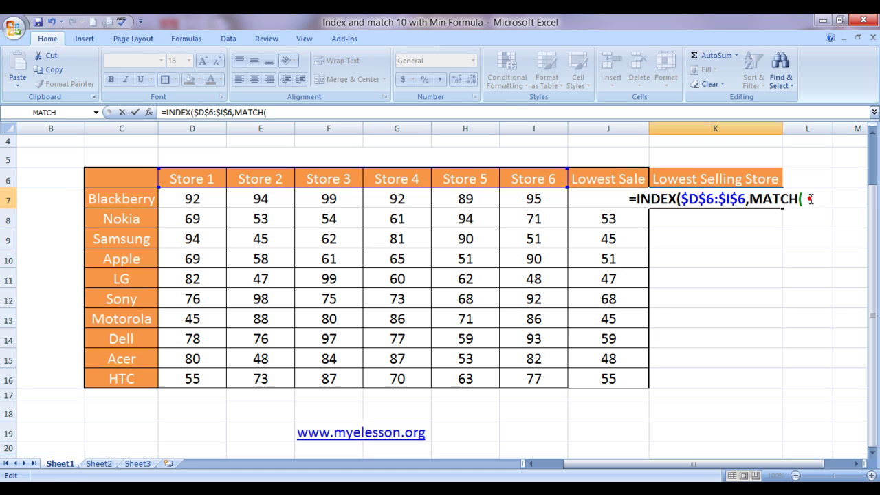
pyautogui.click(805, 199)
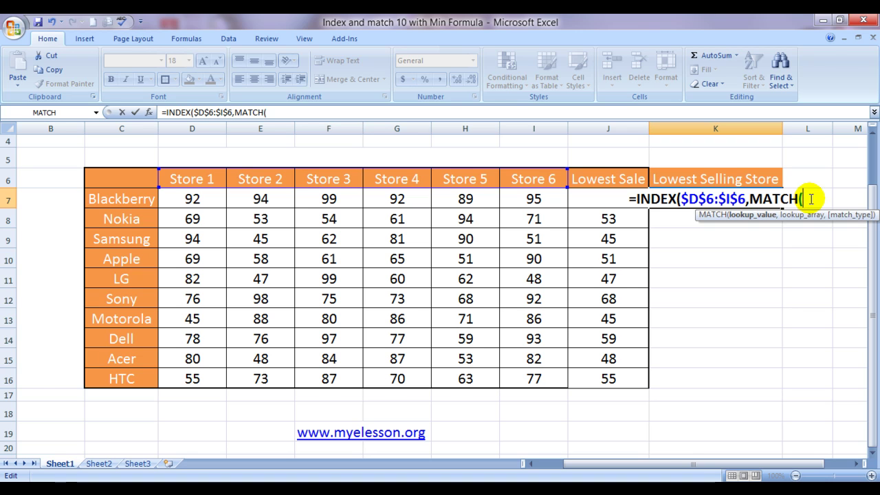
pyautogui.write('l')
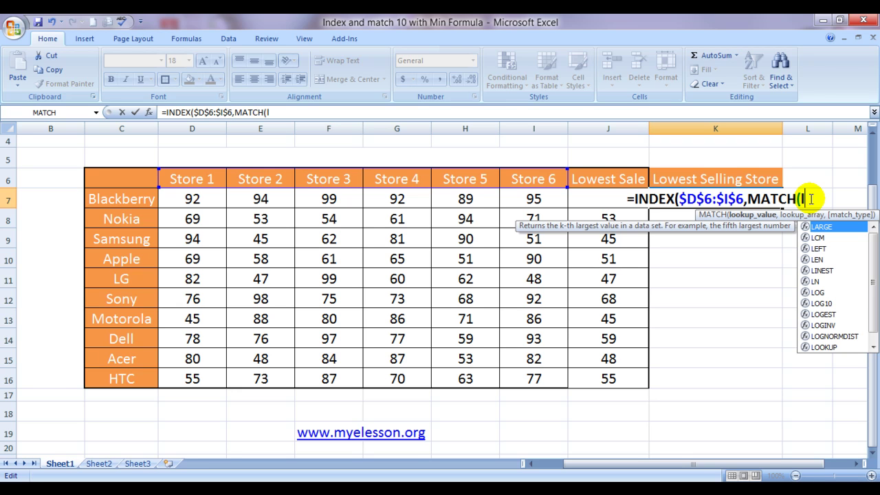
pyautogui.write('7')
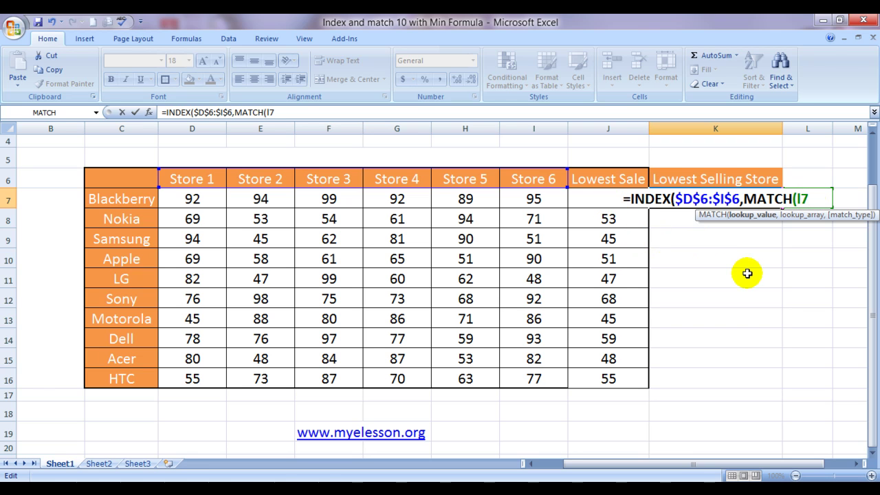
pyautogui.write(',')
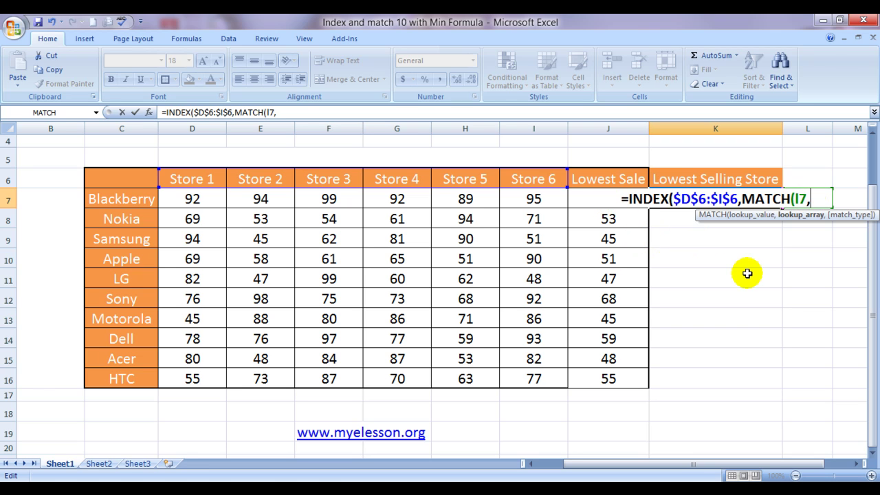
pyautogui.click(194, 197)
pyautogui.hotkey('shift', 'Right')
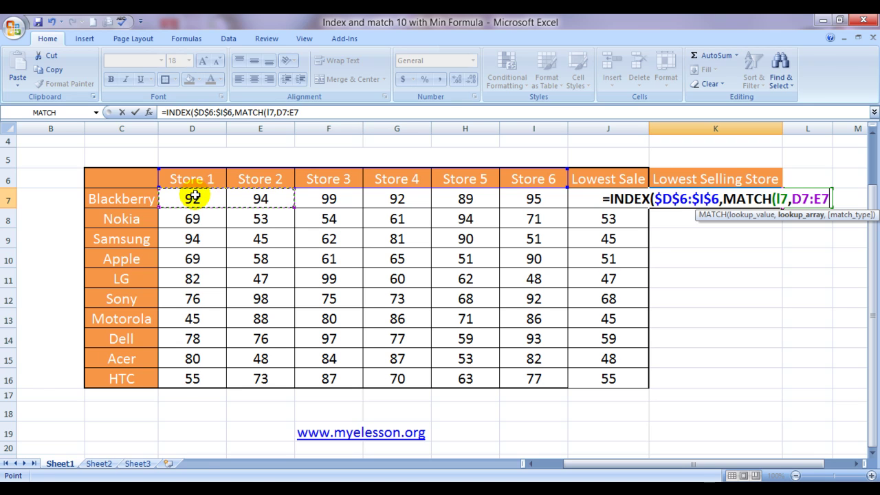
pyautogui.hotkey('shift', 'Right')
pyautogui.hotkey('shift', 'Right')
pyautogui.hotkey('shift', 'Right')
pyautogui.hotkey('shift', 'Right')
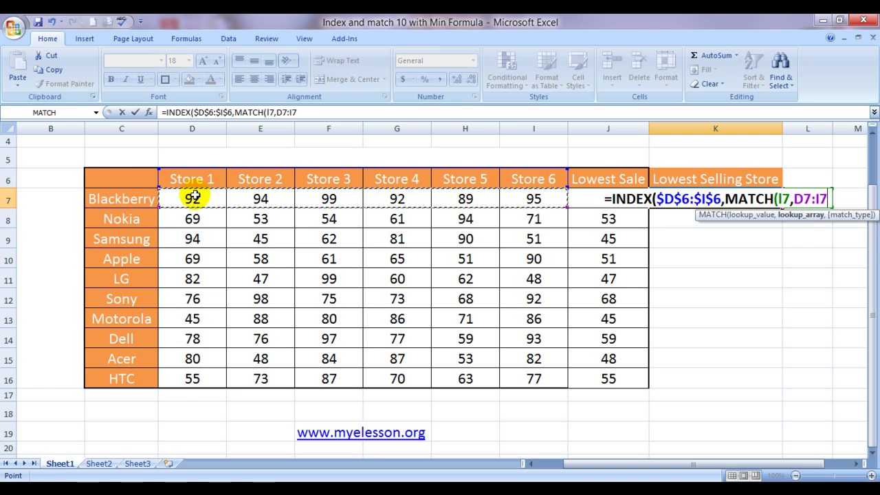
pyautogui.write(',0')
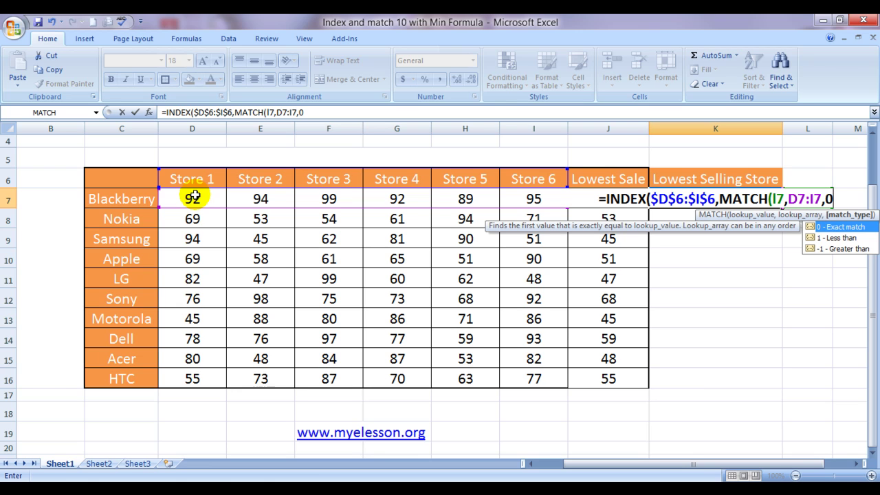
pyautogui.write(')')
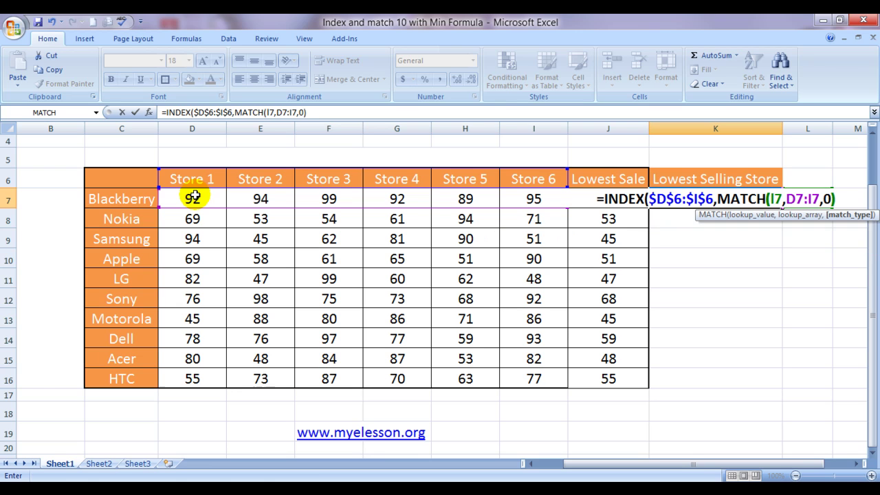
pyautogui.write(')')
# Commit the K7 formula and compare its #N/A result with J7's MIN formula
pyautogui.press('Return')
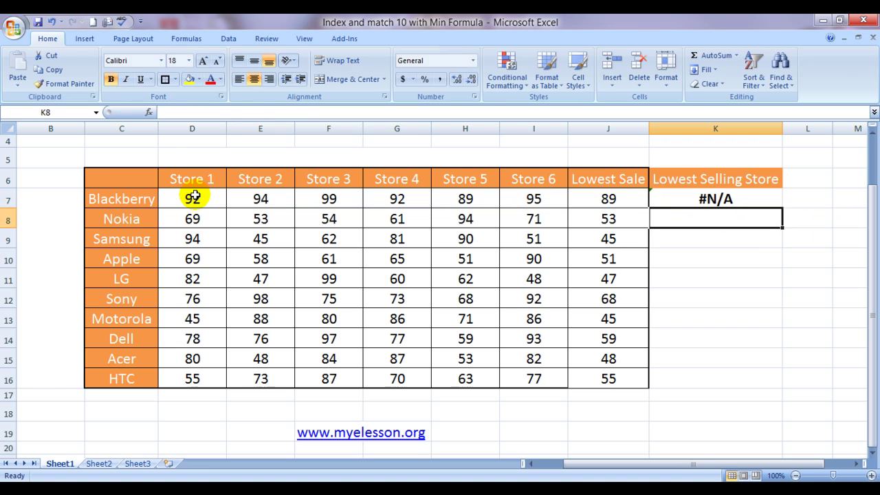
pyautogui.press('Up')
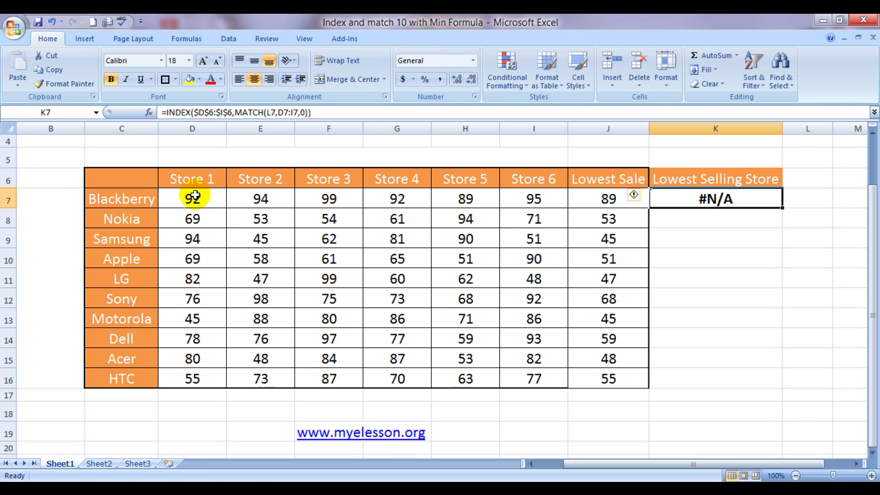
pyautogui.press('Left')
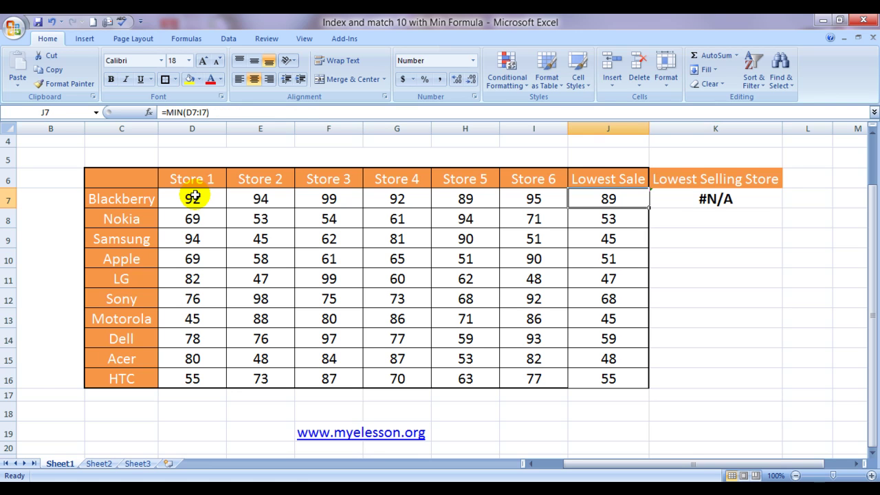
pyautogui.press('Right')
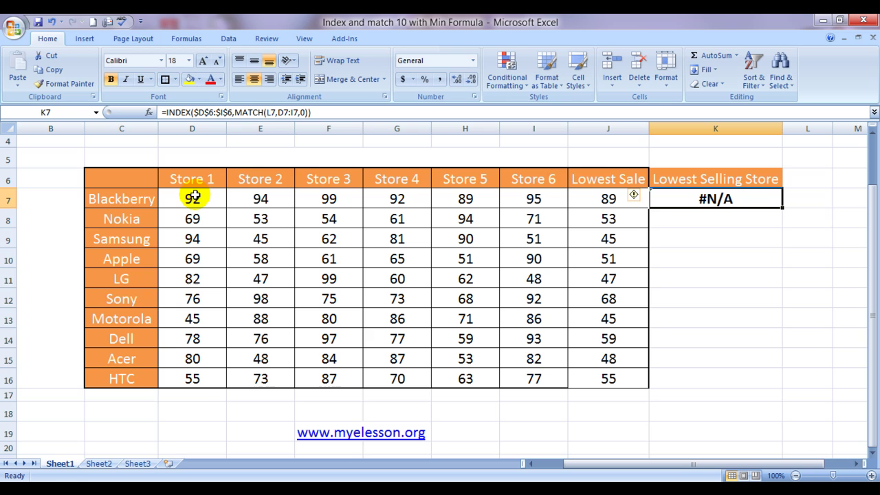
# Change K7's lookup value to J7 so it shows Store 5
pyautogui.click(269, 112)
pyautogui.press('BackSpace')
pyautogui.write('j')
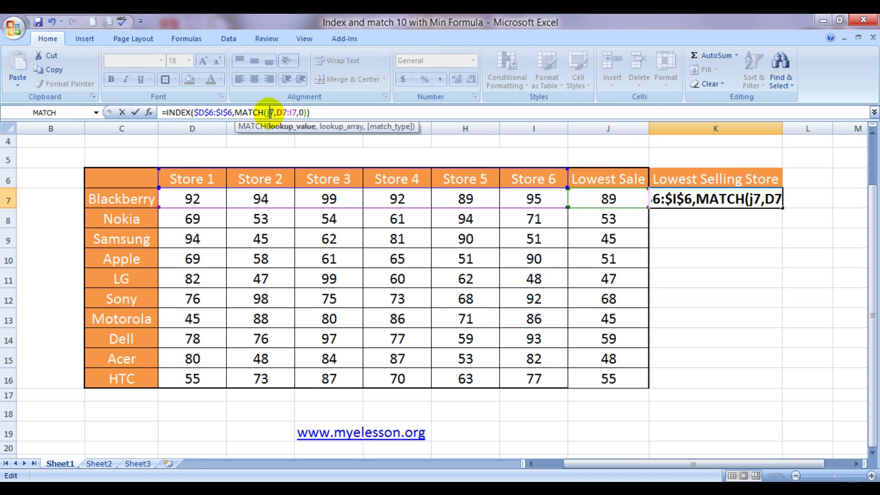
pyautogui.press('Return')
pyautogui.press('Up')
# Copy K7 and move to the table's bottom row
pyautogui.hotkey('ctrl', 'c')
pyautogui.press('Left')
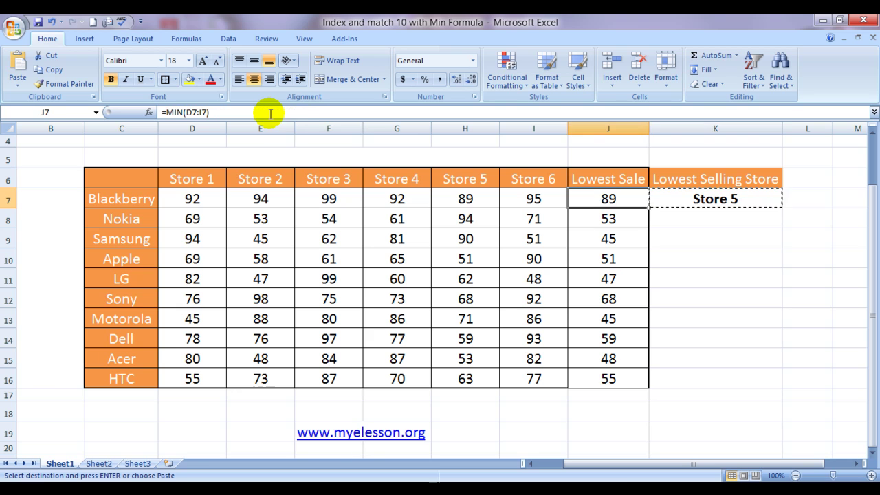
pyautogui.hotkey('ctrl', 'shift', 'Down')
pyautogui.hotkey('ctrl', 'Down')
# Paste the INDEX/MATCH formula into K7:K16
pyautogui.press('Right')
pyautogui.hotkey('ctrl', 'shift', 'Up')
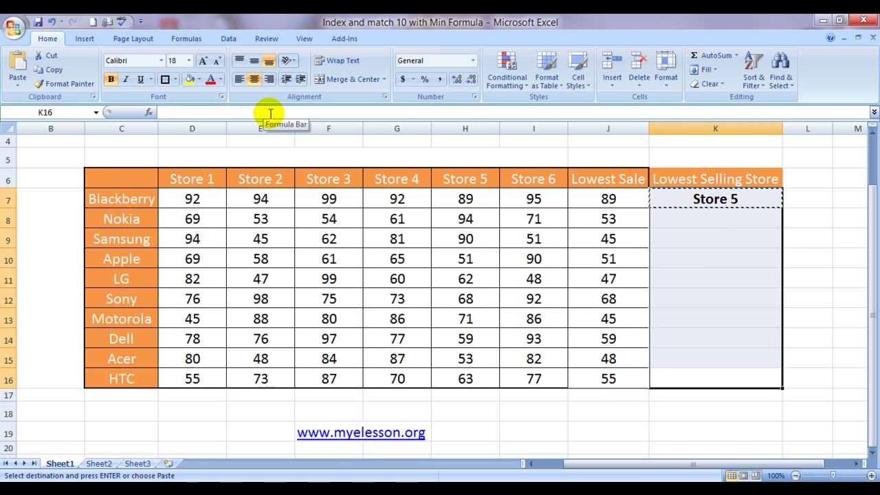
pyautogui.hotkey('ctrl', 'v')
pyautogui.press('Escape')
# Check the Lowest Sale and Lowest Selling Store results, phone names and headers
pyautogui.press('Left')
pyautogui.press('Up')
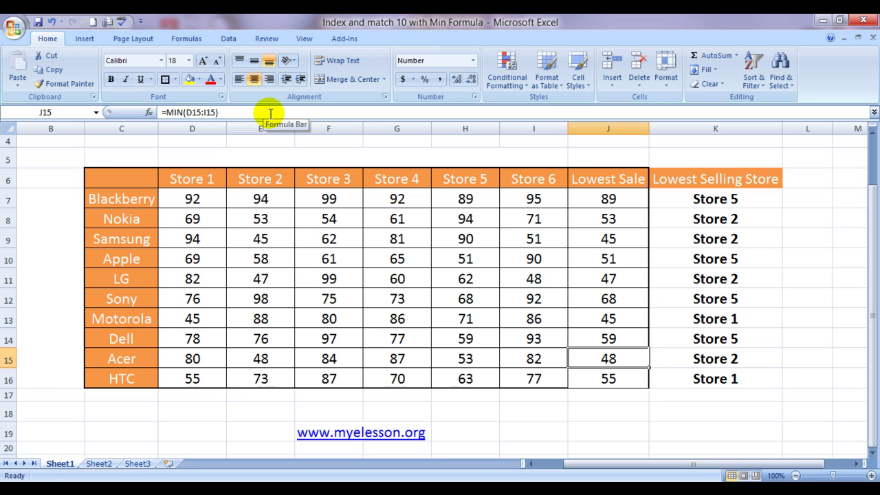
pyautogui.press('Up')
pyautogui.press('Up')
pyautogui.press('Up')
pyautogui.press('Up')
pyautogui.press('Up')
pyautogui.press('Up')
pyautogui.press('Up')
pyautogui.press('Up')
pyautogui.press('Up')
pyautogui.press('Up')
pyautogui.press('Right')
pyautogui.press('Right')
pyautogui.press('Down')
pyautogui.press('Down')
pyautogui.press('Left')
pyautogui.press('Down')
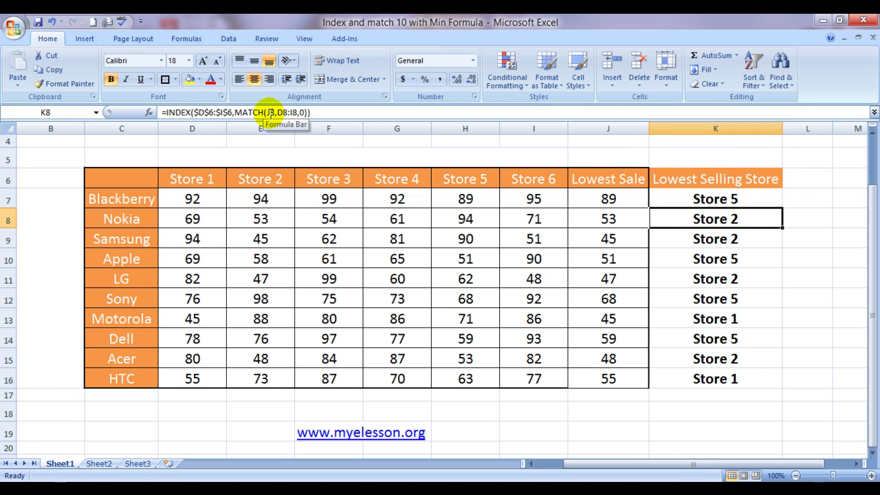
pyautogui.press('Down')
pyautogui.press('Down')
pyautogui.press('Down')
pyautogui.press('Down')
pyautogui.press('Down')
pyautogui.press('Down')
pyautogui.press('Down')
pyautogui.press('Down')
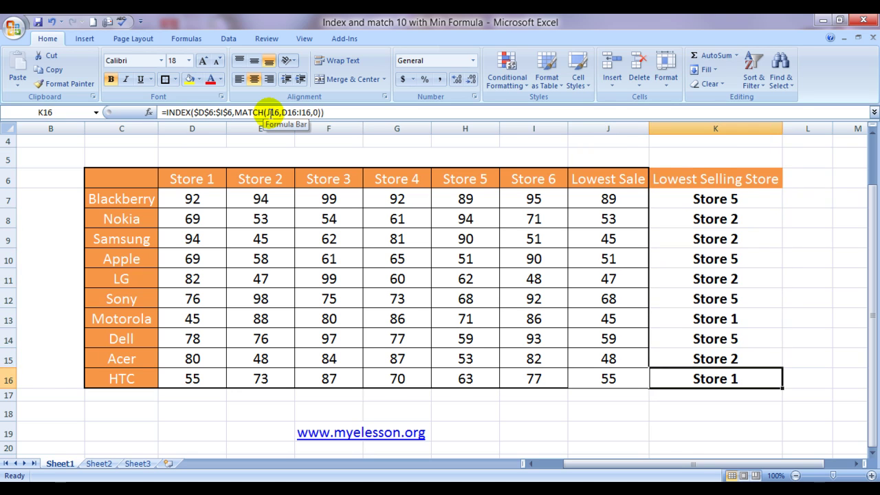
pyautogui.press('Up')
pyautogui.press('Down')
pyautogui.press('Left')
pyautogui.press('Left')
pyautogui.press('Left')
pyautogui.press('Left')
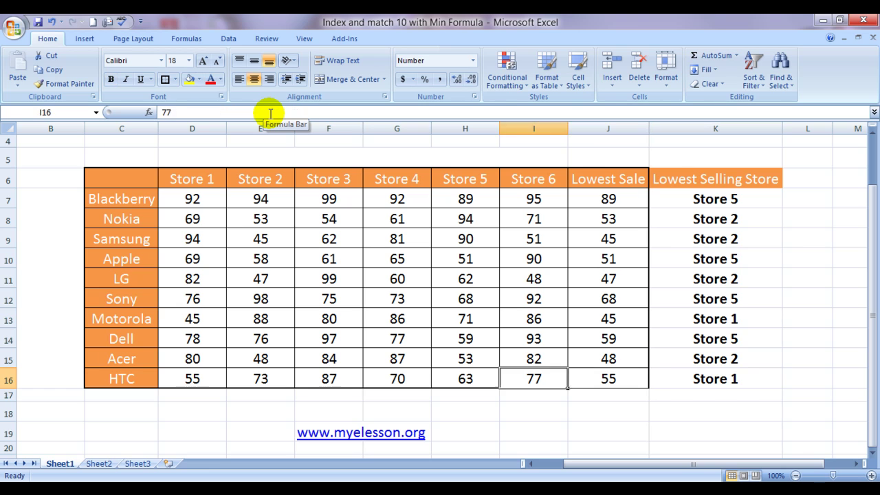
pyautogui.press('Left')
pyautogui.press('Left')
pyautogui.press('Left')
pyautogui.press('Left')
pyautogui.press('Up')
pyautogui.press('Up')
pyautogui.press('Up')
pyautogui.press('Up')
pyautogui.press('Up')
pyautogui.press('Up')
pyautogui.press('Up')
pyautogui.press('Up')
pyautogui.press('Up')
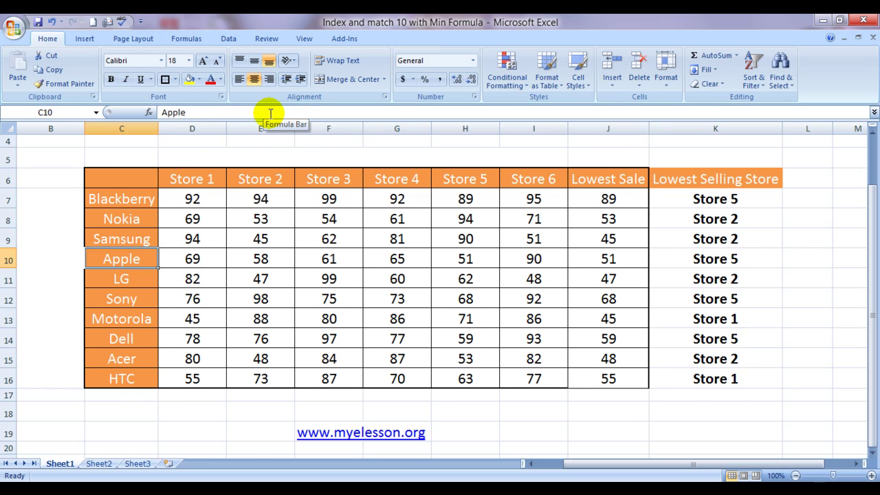
pyautogui.press('Up')
pyautogui.press('Right')
pyautogui.press('Right')
pyautogui.press('Right')
pyautogui.press('Right')
pyautogui.press('Right')
pyautogui.press('Right')
pyautogui.press('Right')
pyautogui.press('Right')
pyautogui.press('Right')
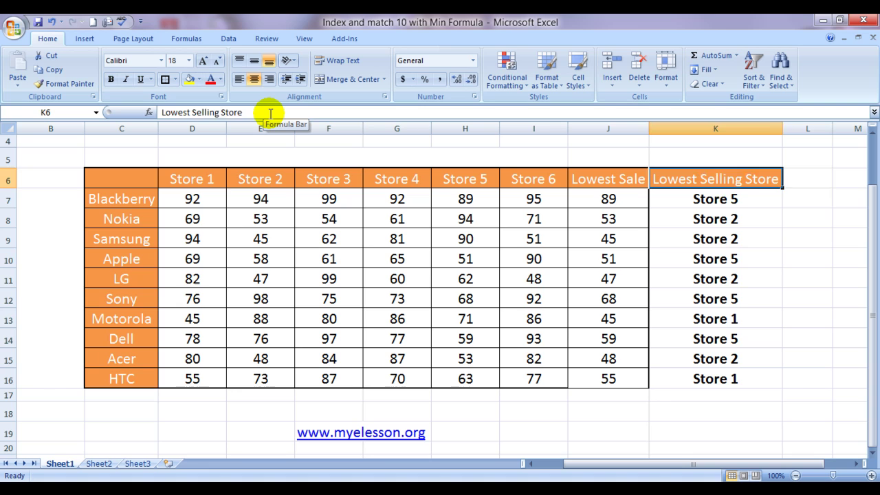
pyautogui.press('Down')
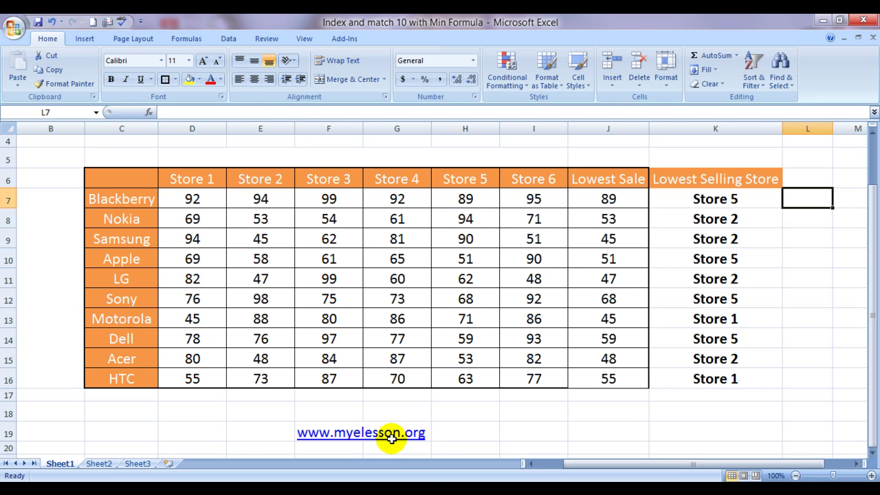
pyautogui.click(444, 436)
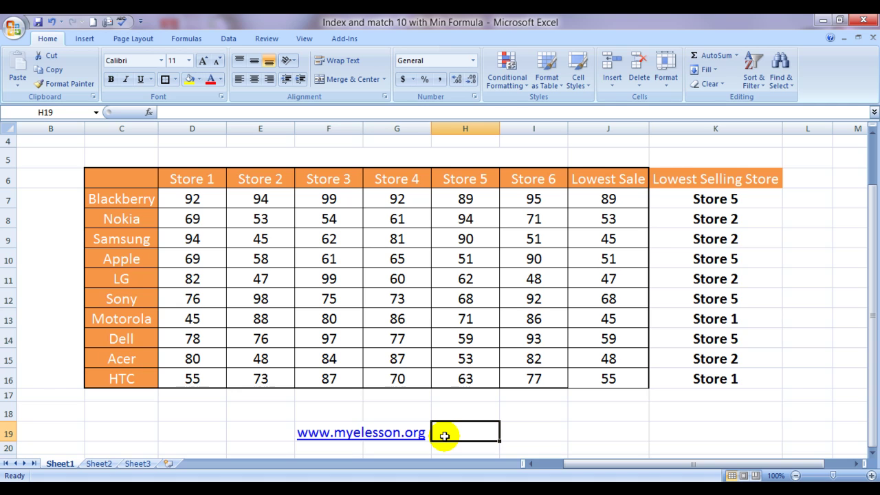